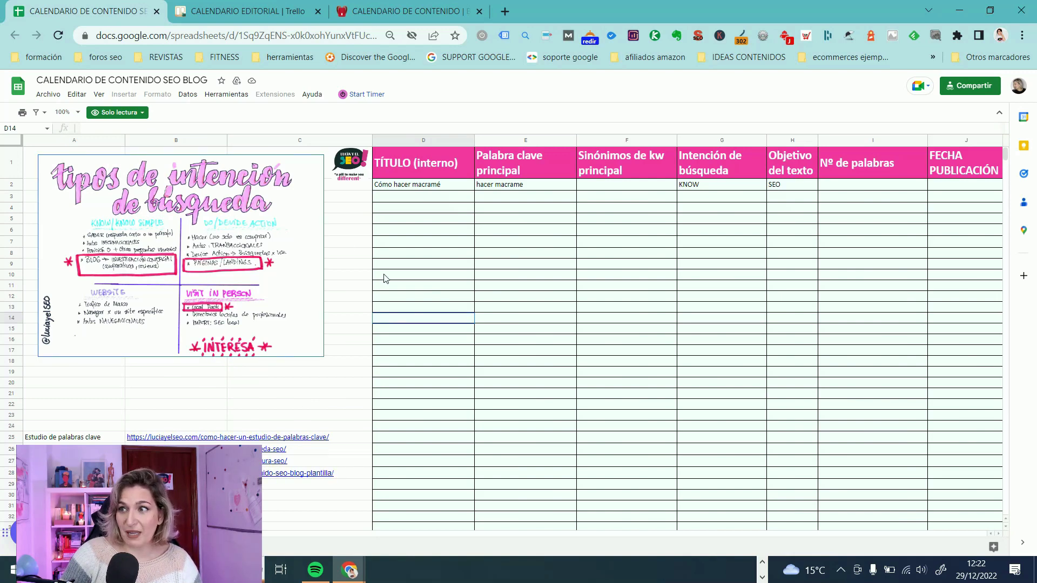
- Reset the page zoom to 100% and go through the resource labels from Estudio de palabras clave to Calendario de contenido SEO
{"action": "left_click_drag", "start_coordinate": [335, 413], "coordinate": [224, 473]}
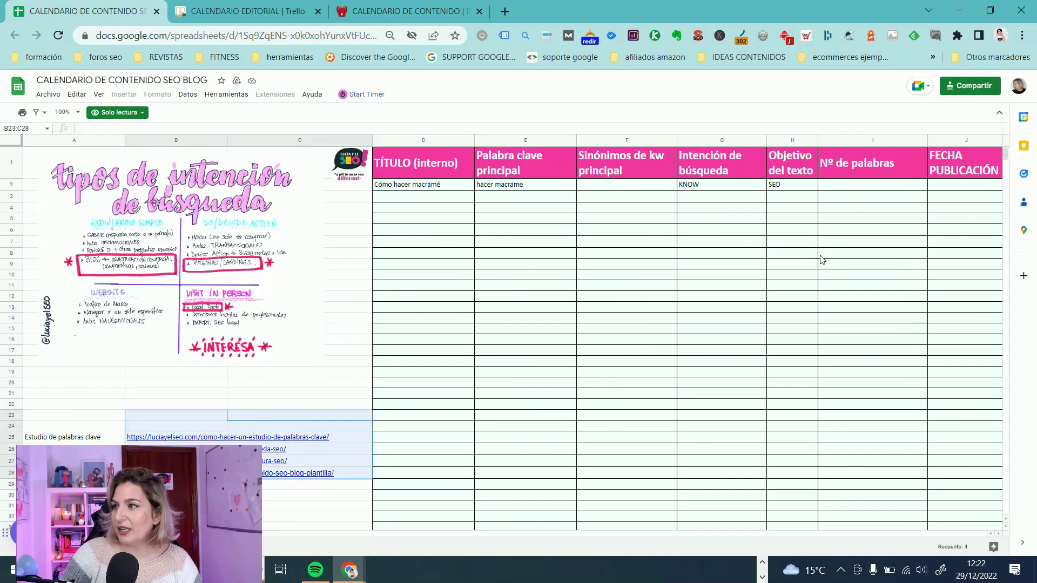
{"action": "left_click", "coordinate": [1021, 36]}
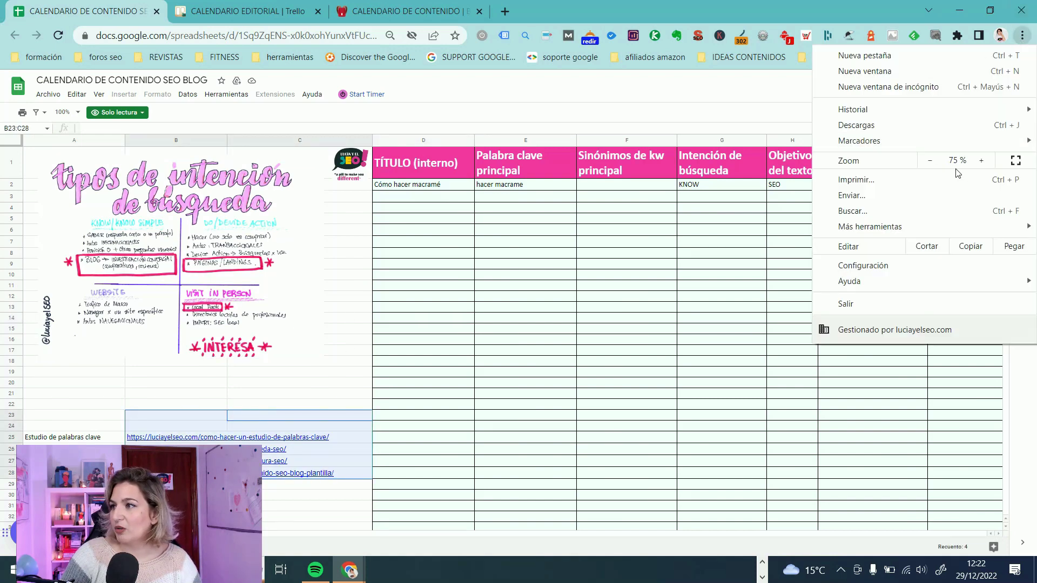
{"action": "key", "text": "ctrl+0"}
{"action": "left_click", "coordinate": [143, 312]}
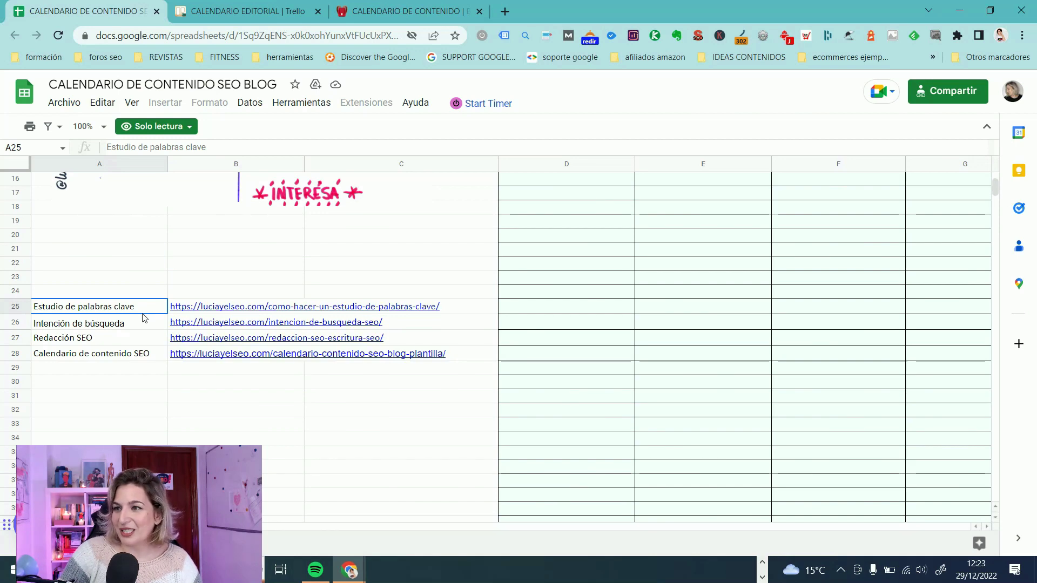
{"action": "left_click", "coordinate": [140, 325]}
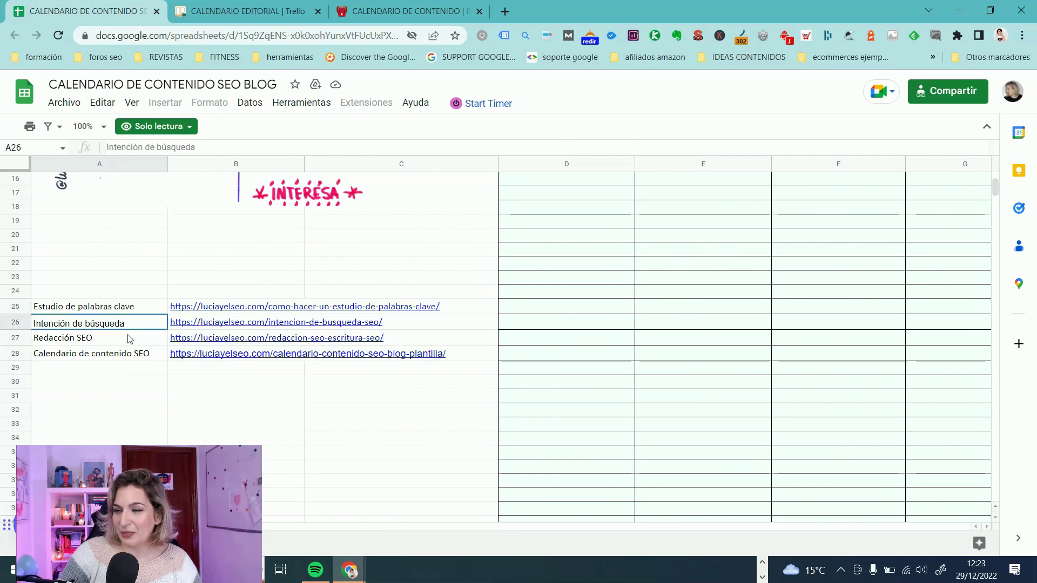
{"action": "left_click", "coordinate": [128, 342]}
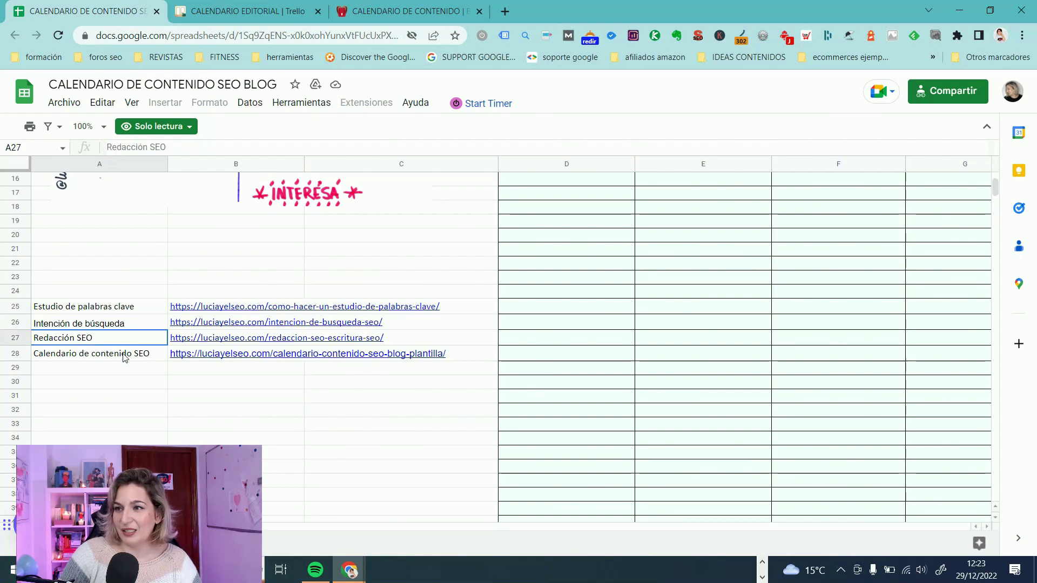
{"action": "left_click", "coordinate": [123, 358]}
- Review the "Cómo hacer macramé" example row from TÍTULO (interno) through the main keyword and synonym columns to Intención de búsqueda
{"action": "scroll", "coordinate": [420, 350], "scroll_direction": "up", "scroll_amount": 5}
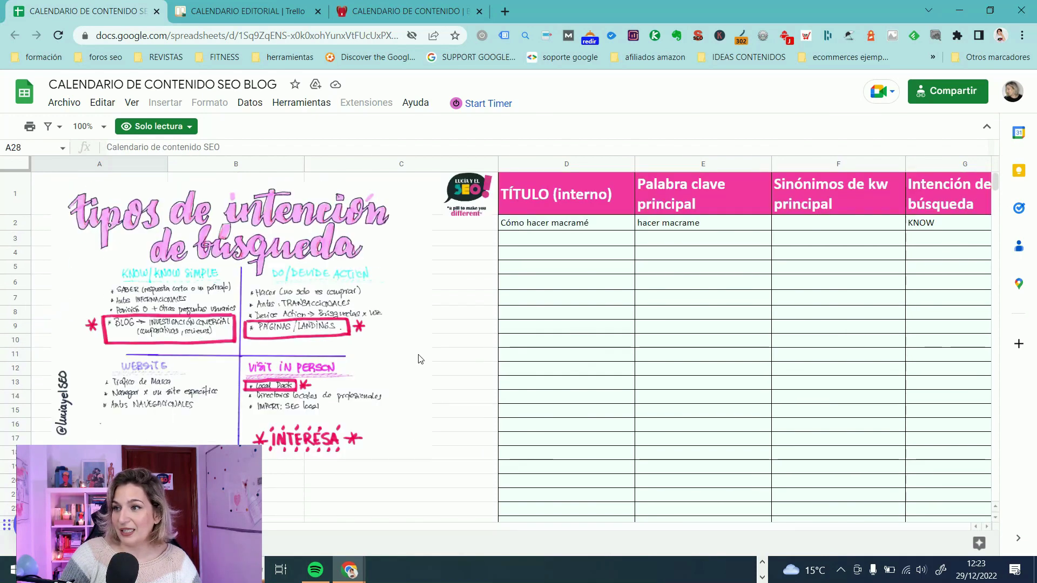
{"action": "left_click", "coordinate": [546, 227]}
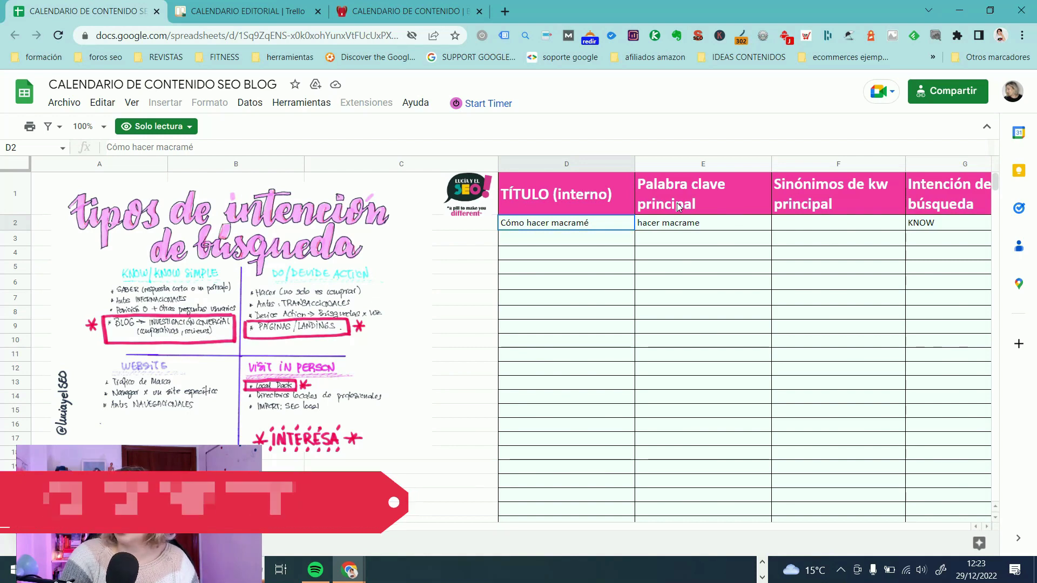
{"action": "key", "text": "Right"}
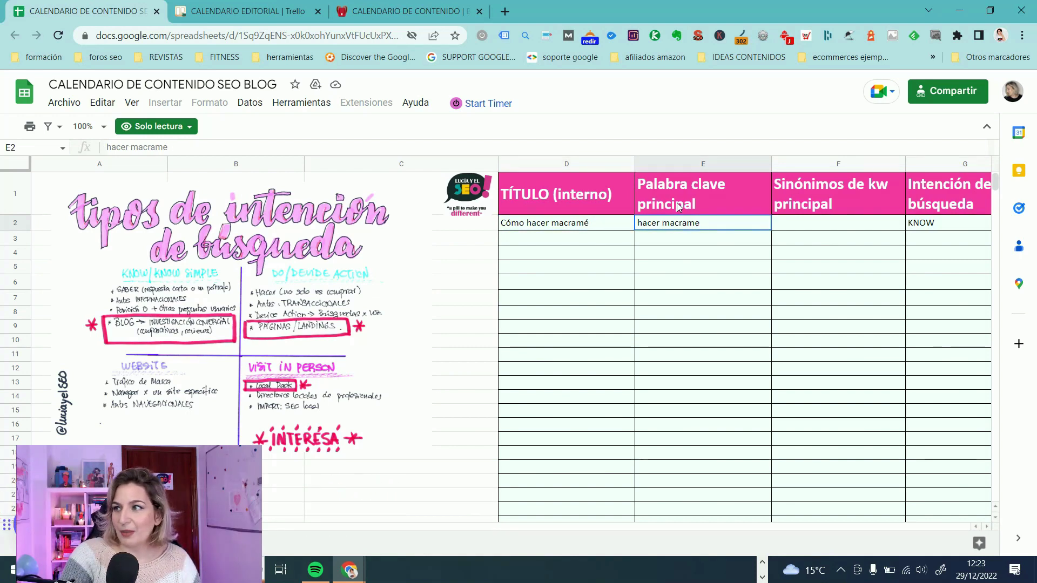
{"action": "key", "text": "Right"}
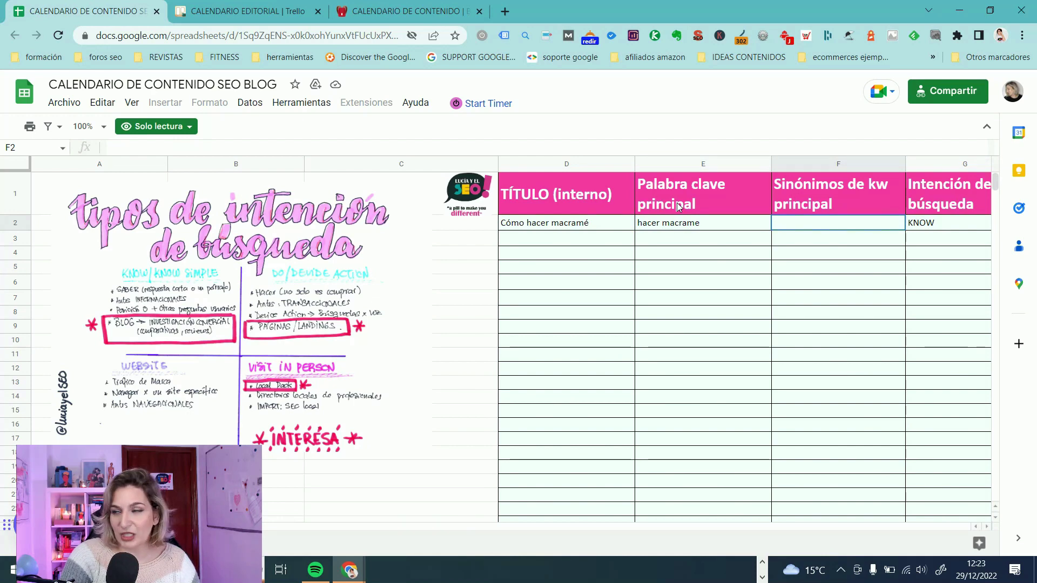
{"action": "key", "text": "Right"}
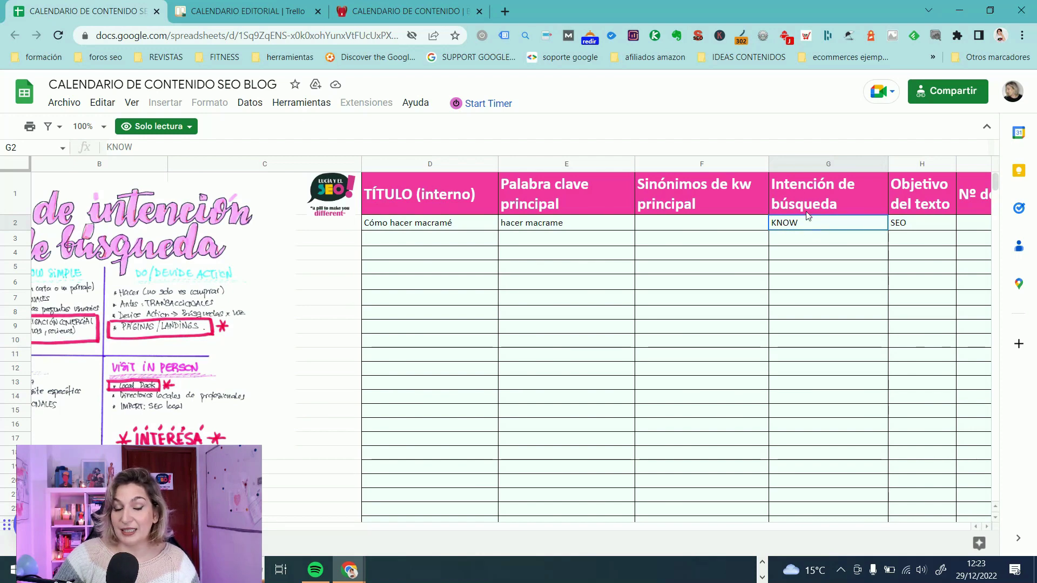
- Look up the search intent article link among the resource links below the infographic
{"action": "scroll", "coordinate": [144, 367], "scroll_direction": "down", "scroll_amount": 3}
{"action": "scroll", "coordinate": [145, 367], "scroll_direction": "down", "scroll_amount": 2}
{"action": "mouse_move", "coordinate": [260, 363]}
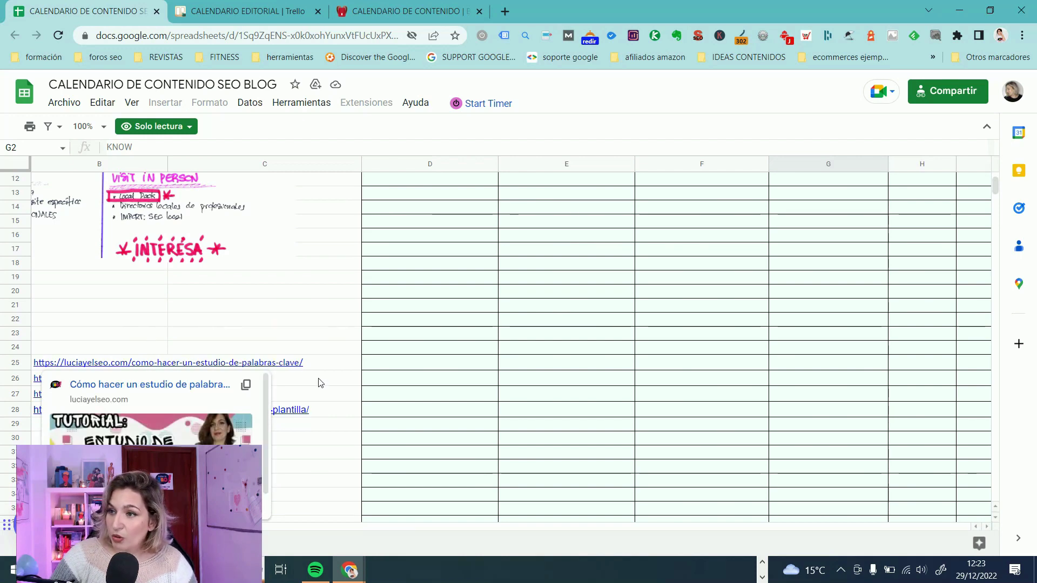
{"action": "left_click", "coordinate": [329, 465]}
{"action": "left_click", "coordinate": [218, 382]}
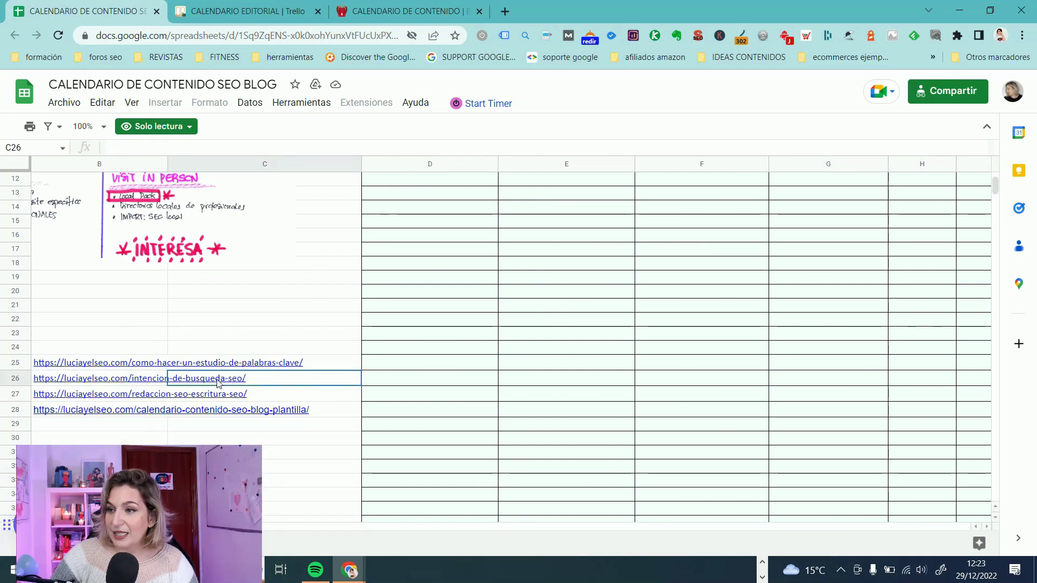
- Go through the example row's cells from Intención de búsqueda across objective, word count, publication date and status to estilo
{"action": "left_click", "coordinate": [704, 242]}
{"action": "scroll", "coordinate": [704, 242], "scroll_direction": "up", "scroll_amount": 5}
{"action": "left_click", "coordinate": [841, 223]}
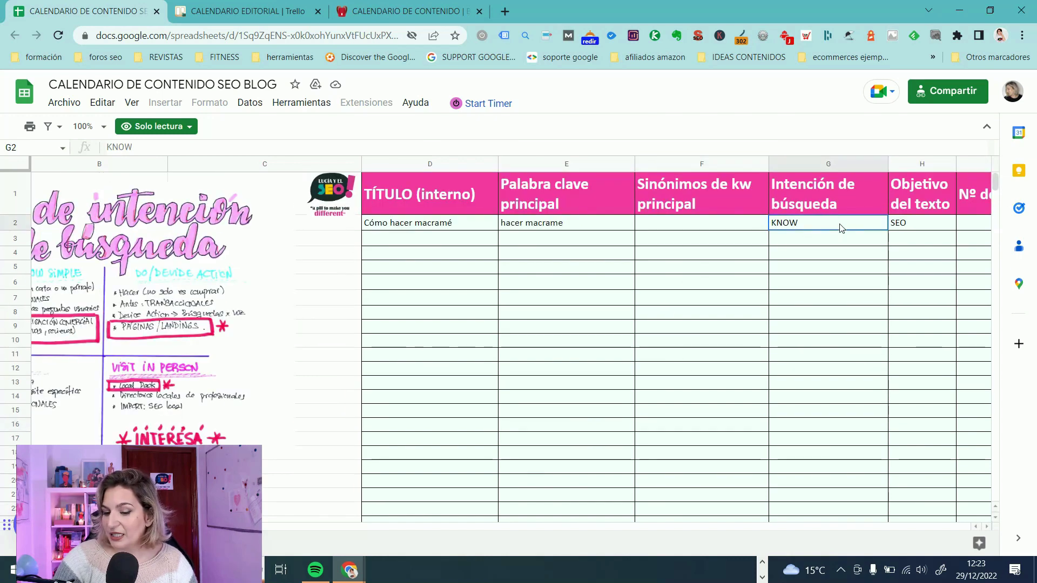
{"action": "key", "text": "Right"}
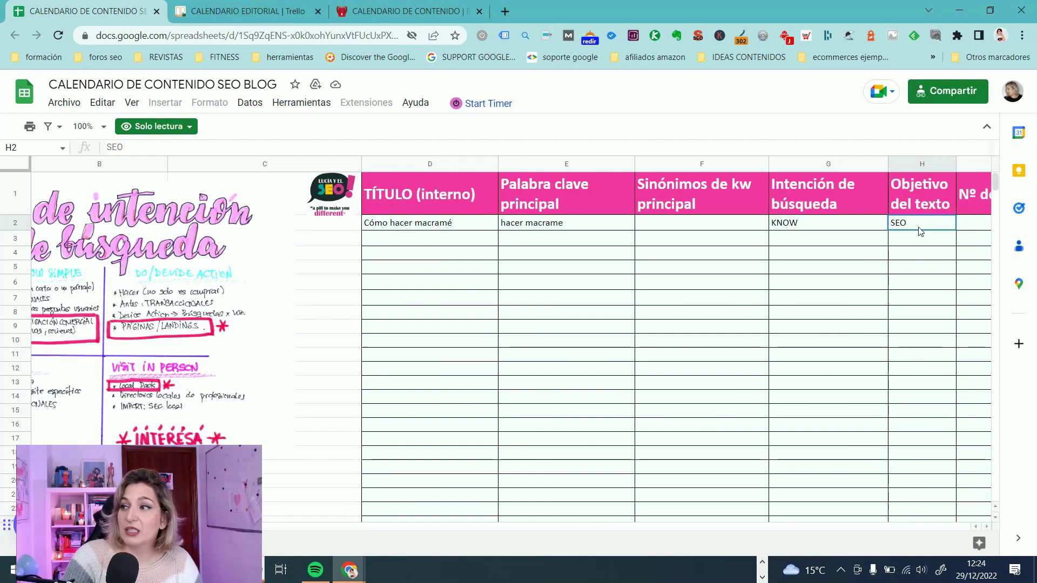
{"action": "key", "text": "Right"}
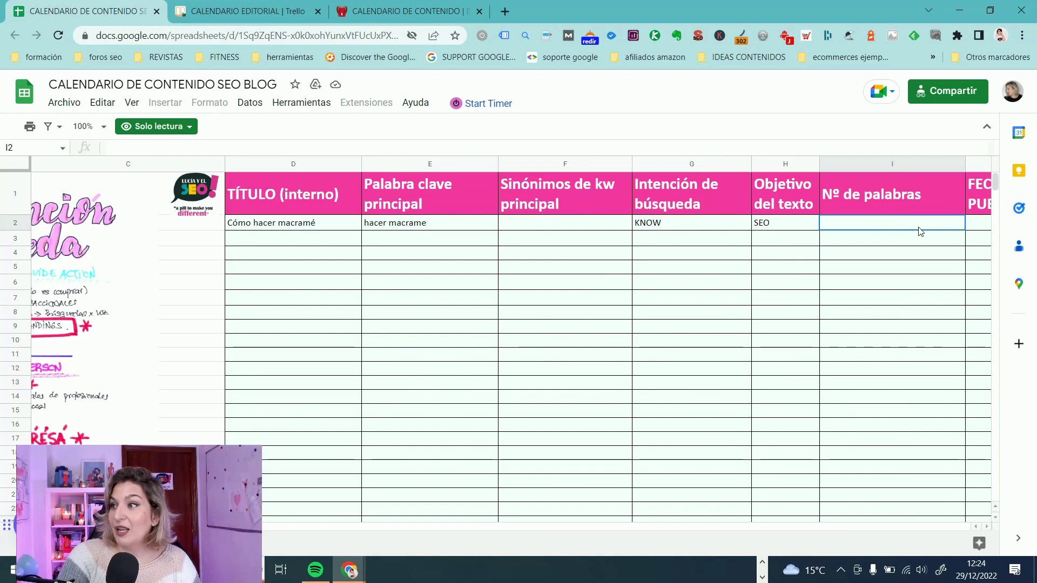
{"action": "key", "text": "Right"}
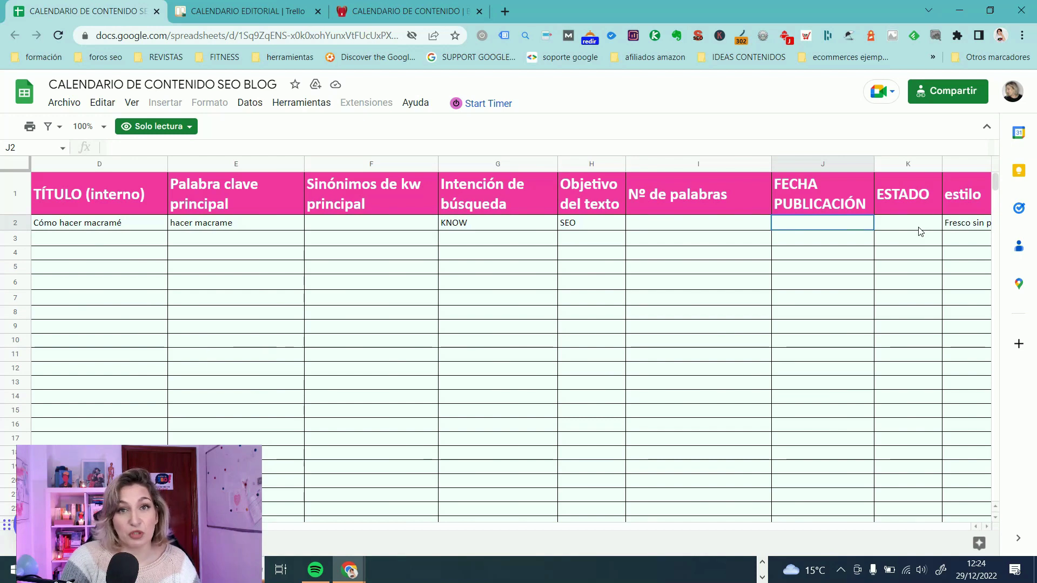
{"action": "key", "text": "Right"}
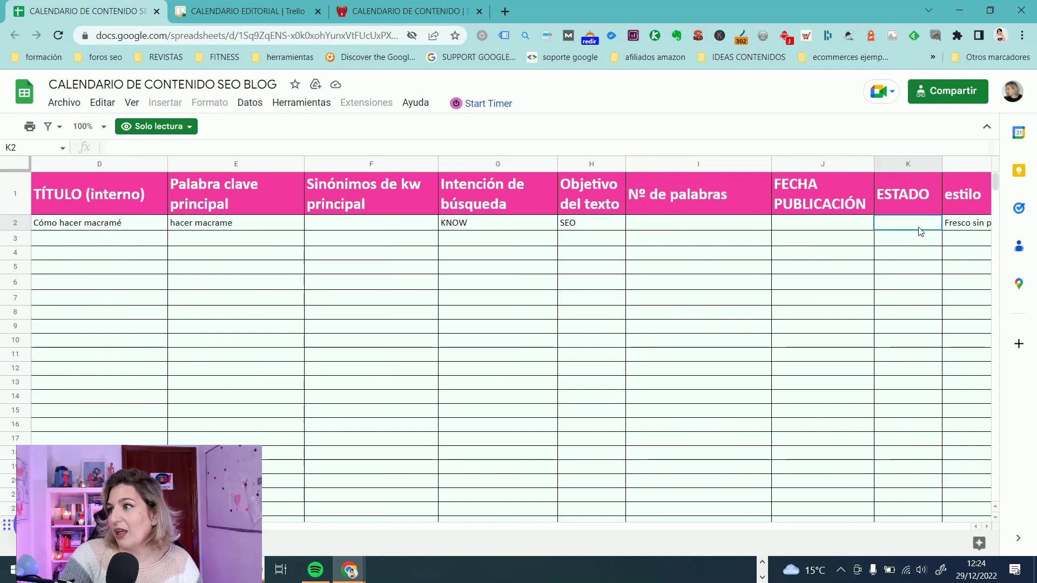
{"action": "key", "text": "Right"}
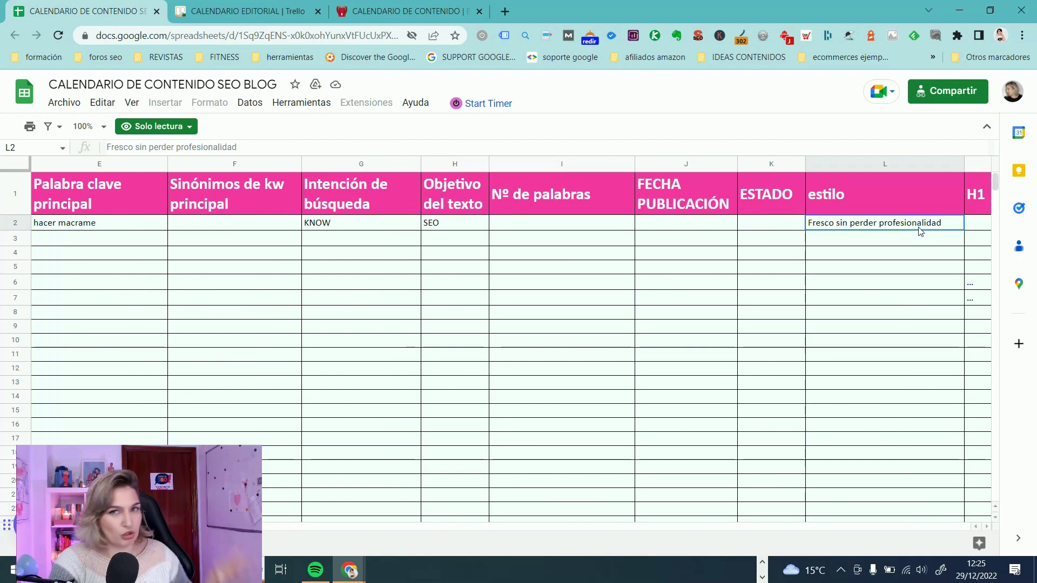
- Examine the H1 and three H2 heading columns in the example row, returning to the H1 cell
{"action": "key", "text": "Right"}
{"action": "key", "text": "Right"}
{"action": "key", "text": "Right"}
{"action": "key", "text": "Right"}
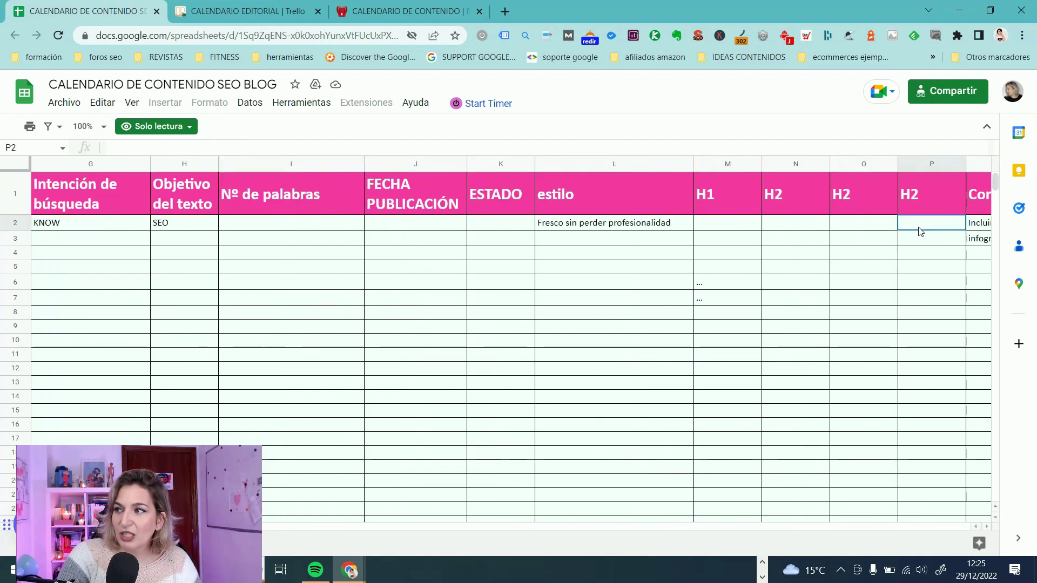
{"action": "key", "text": "Right"}
{"action": "key", "text": "Left"}
{"action": "key", "text": "Left"}
{"action": "key", "text": "Left"}
{"action": "key", "text": "Left"}
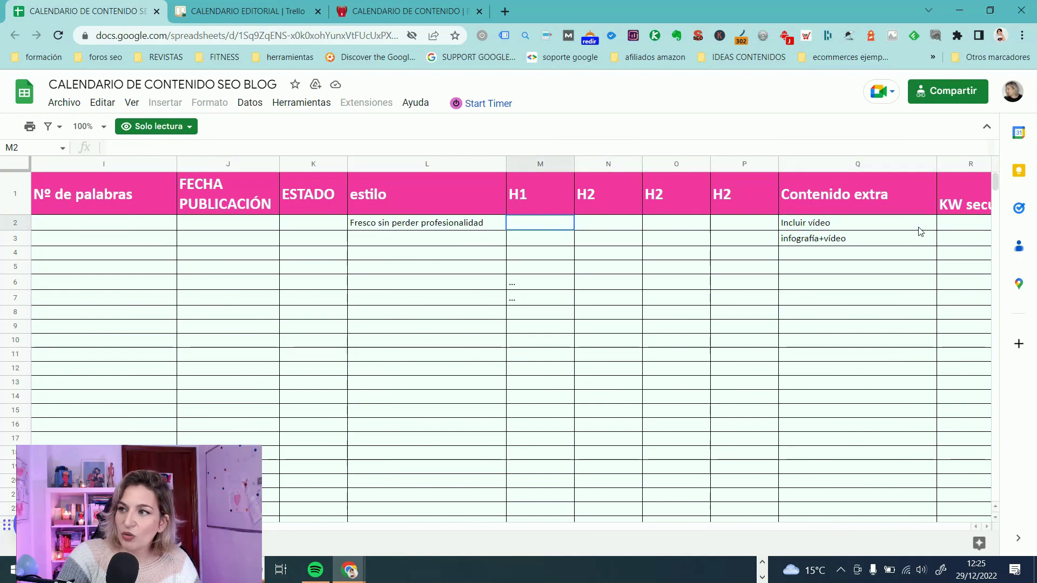
- Review the example row's remaining cells for Contenido extra, secondary keywords and Fuentes
{"action": "key", "text": "Right"}
{"action": "key", "text": "Right"}
{"action": "key", "text": "Right"}
{"action": "key", "text": "Right"}
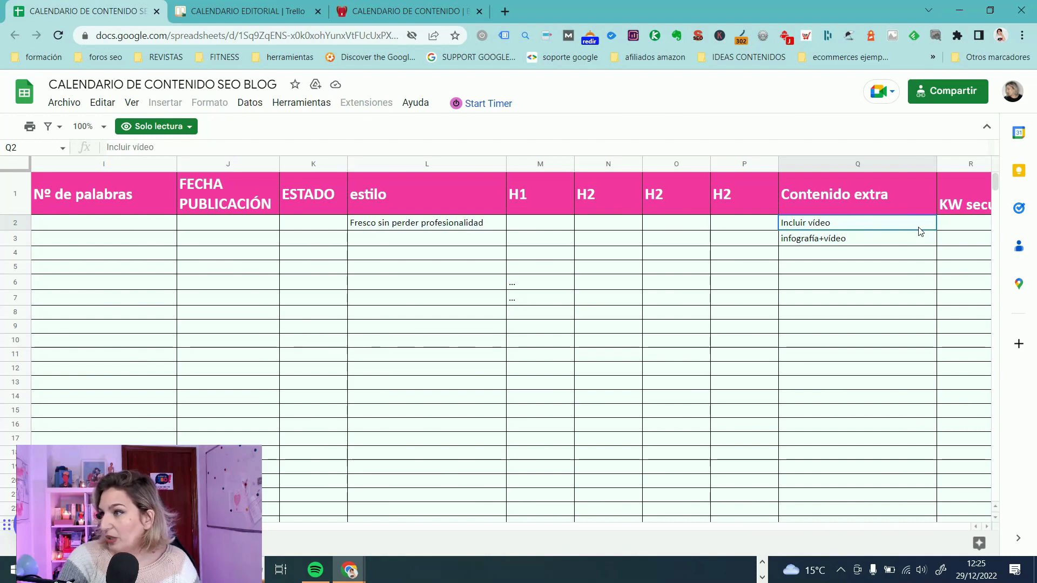
{"action": "key", "text": "Right"}
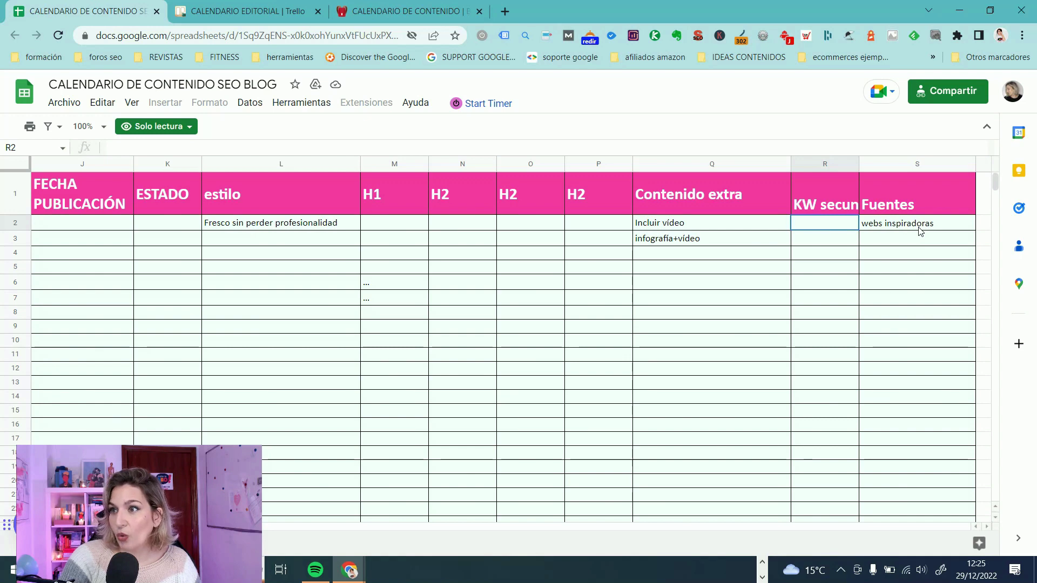
{"action": "key", "text": "Right"}
{"action": "key", "text": "Right"}
{"action": "key", "text": "Left"}
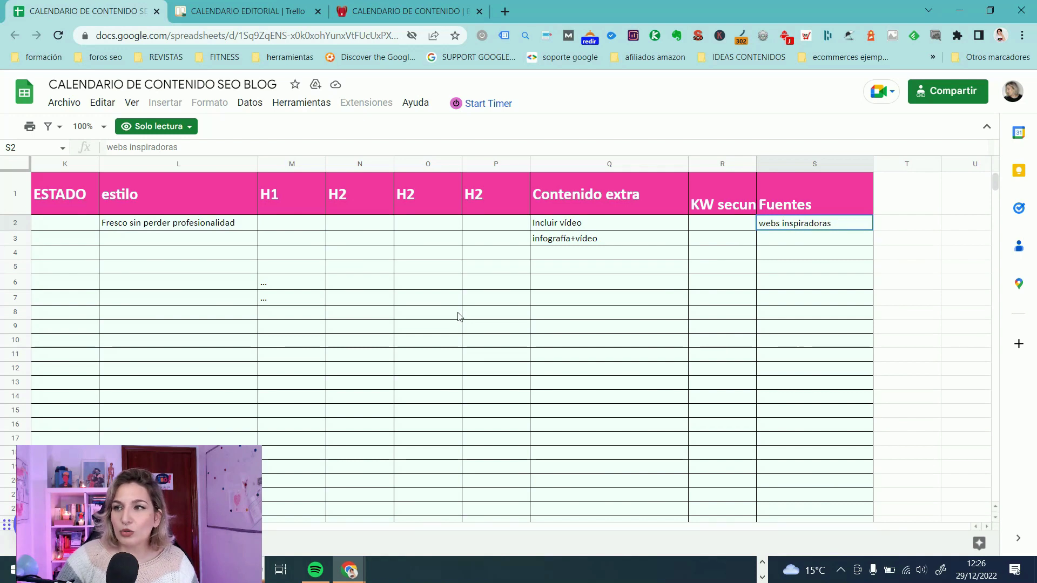
- Switch to the CALENDARIO EDITORIAL board in Trello and view the "Usando Trello como Calendario Editorial" card
{"action": "left_click", "coordinate": [255, 15]}
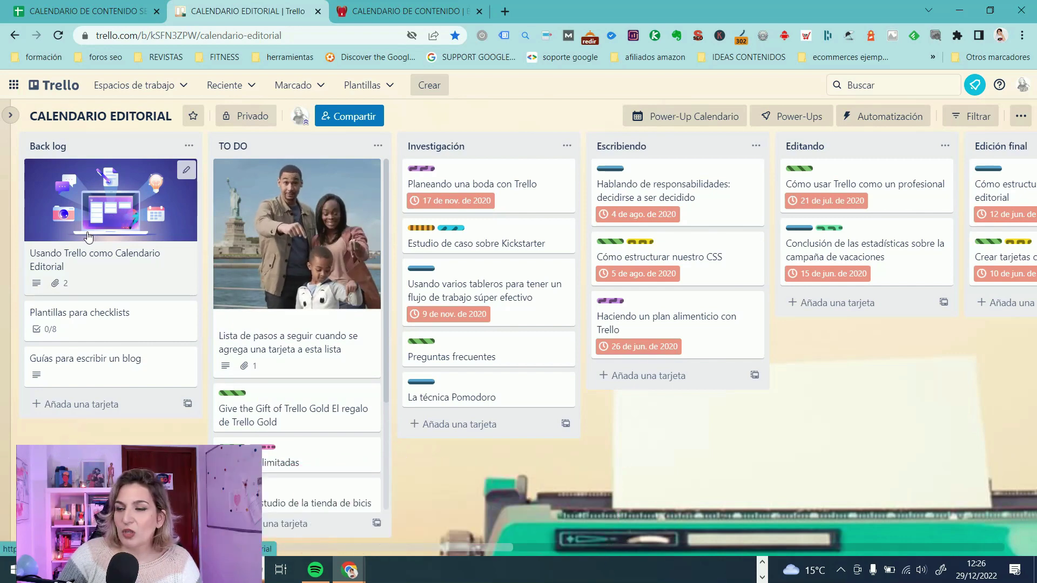
{"action": "left_click", "coordinate": [86, 268]}
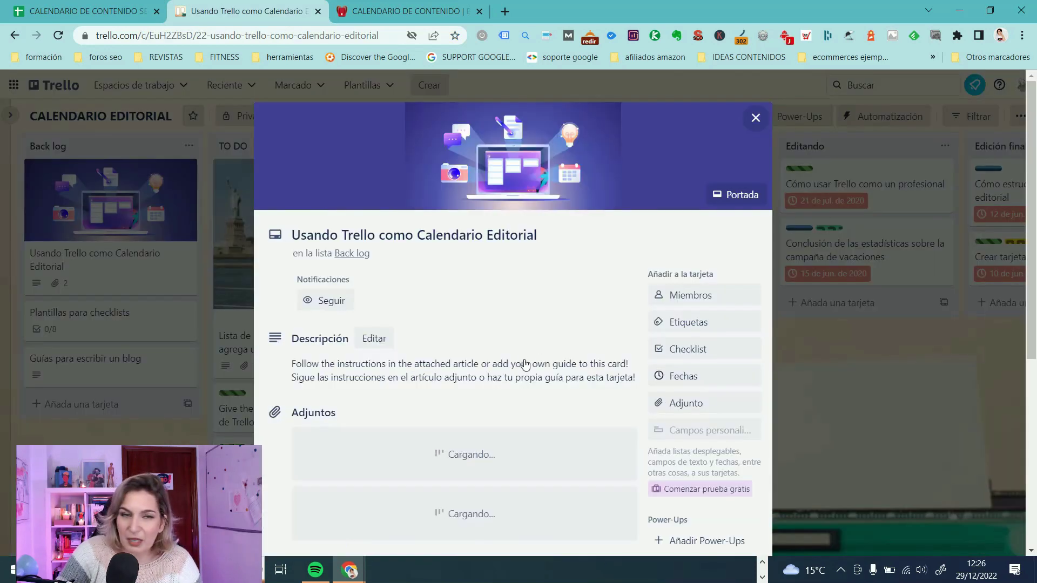
{"action": "left_click", "coordinate": [756, 116]}
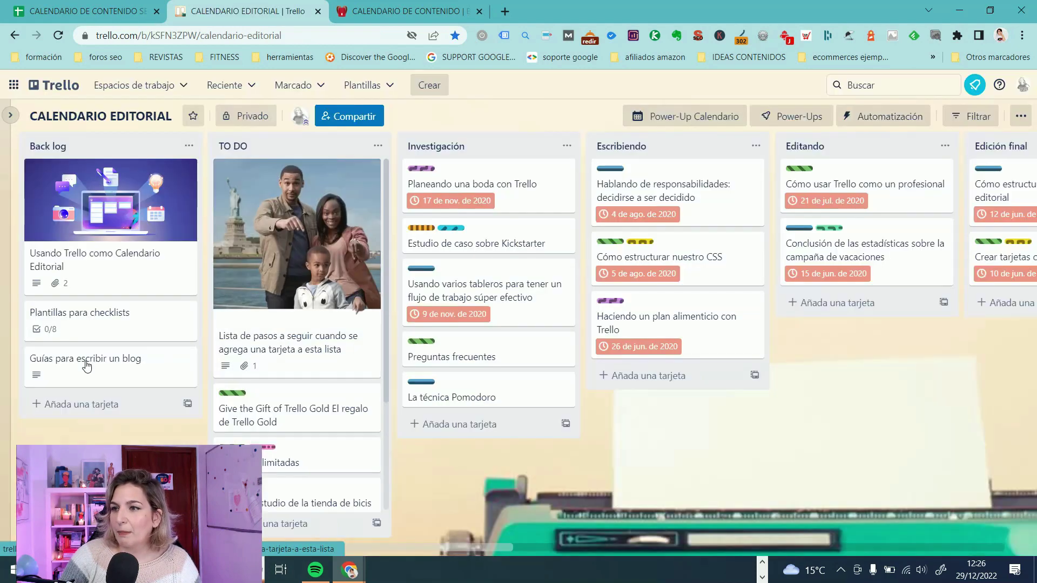
- Read the pre-publication checklist in the "Plantillas para checklists" card and the description of the "Guías para escribir un blog" card
{"action": "left_click", "coordinate": [101, 318]}
{"action": "scroll", "coordinate": [603, 361], "scroll_direction": "down", "scroll_amount": 2}
{"action": "scroll", "coordinate": [602, 362], "scroll_direction": "down", "scroll_amount": 2}
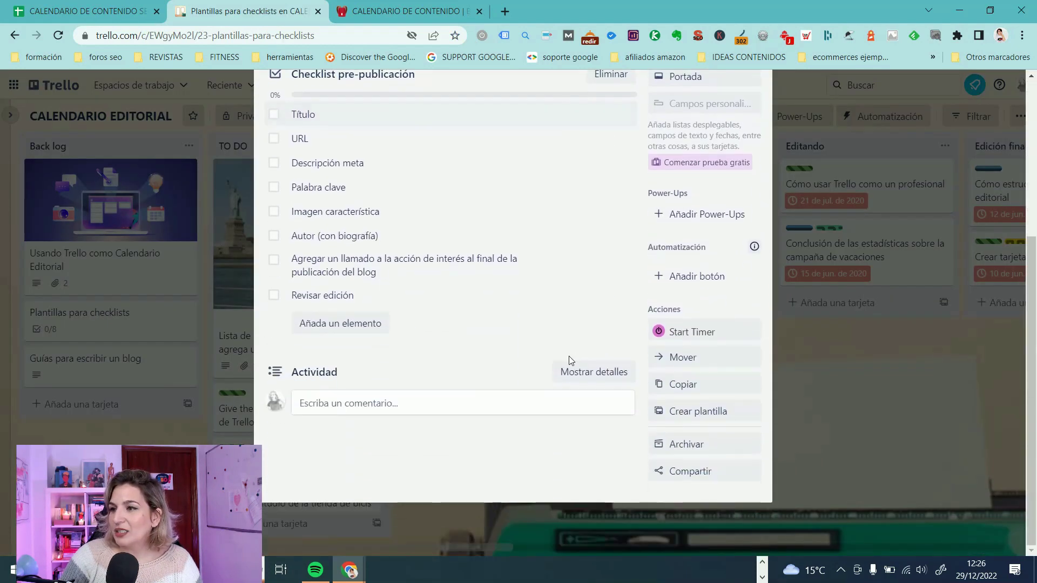
{"action": "scroll", "coordinate": [603, 362], "scroll_direction": "up", "scroll_amount": 4}
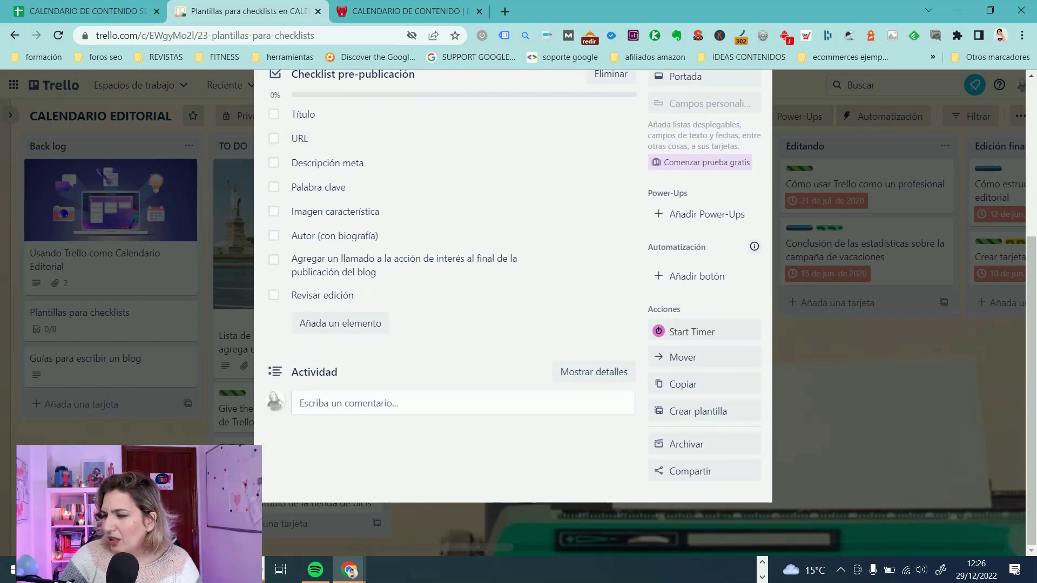
{"action": "left_click", "coordinate": [132, 370]}
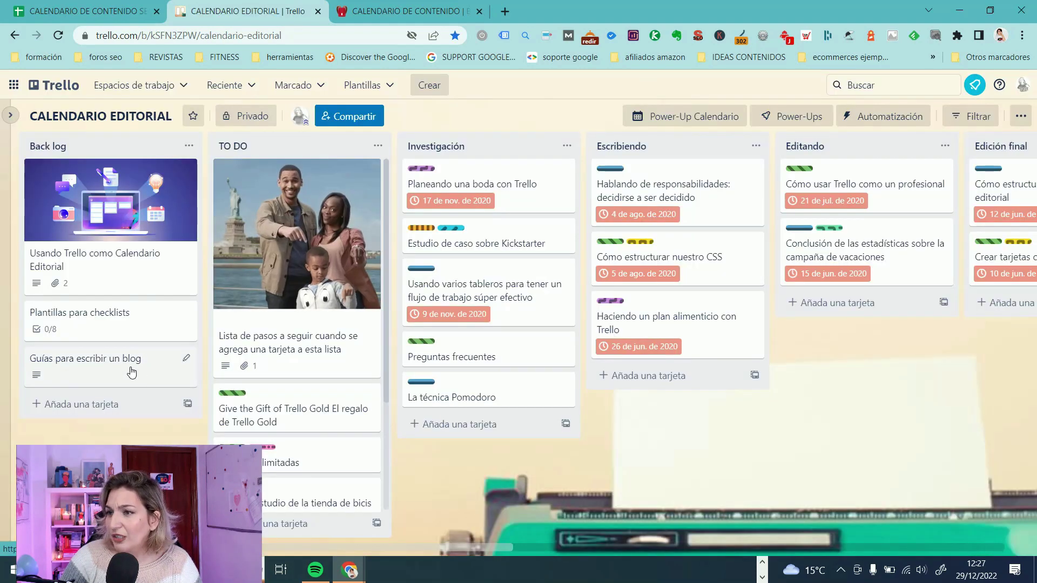
{"action": "left_click", "coordinate": [131, 370]}
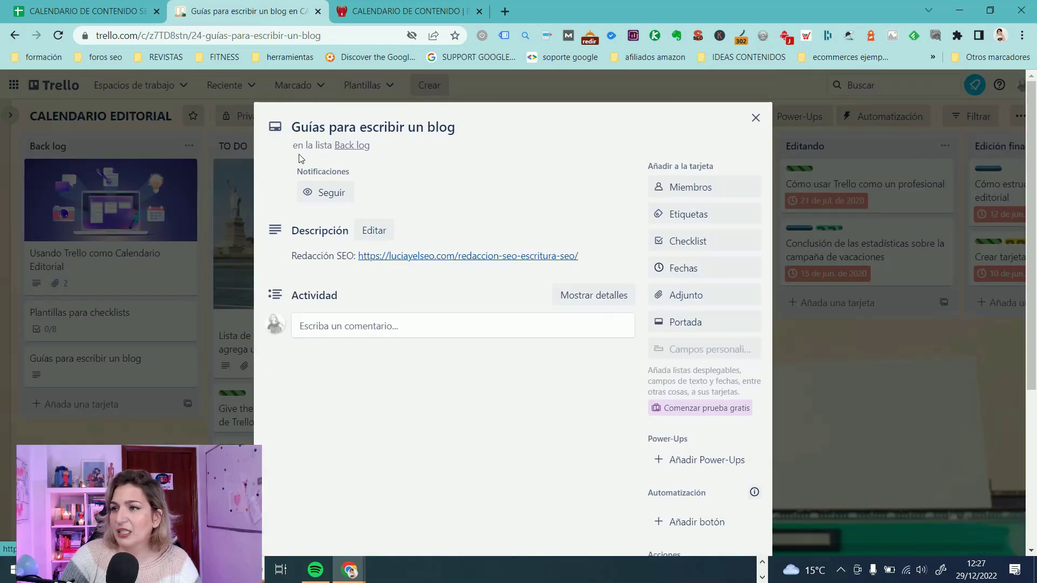
{"action": "left_click", "coordinate": [755, 118]}
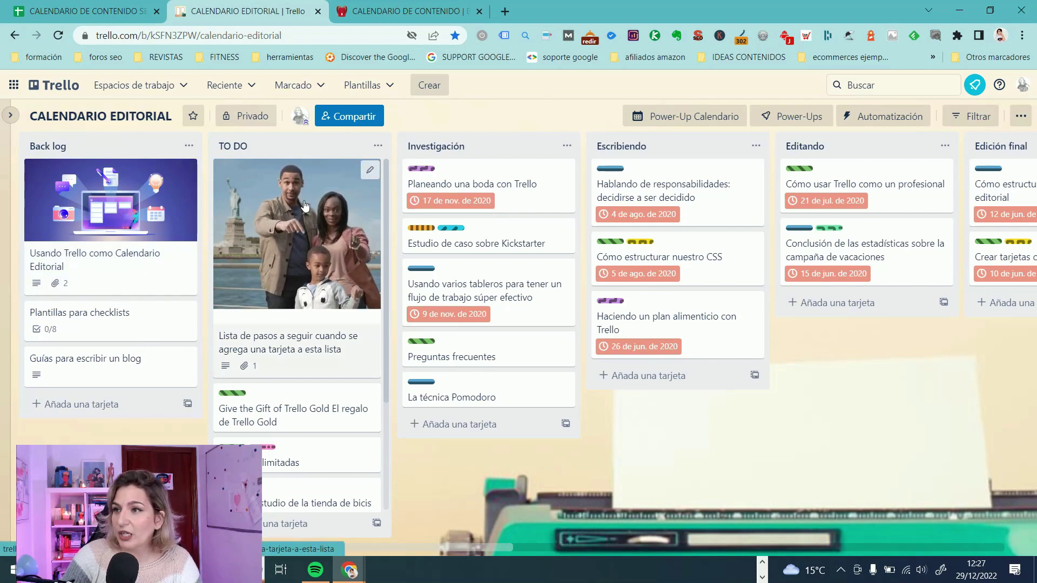
- Survey the board's workflow lists from TO DO through Investigación, Escribiendo and Editando to Redacción SEO and Programado
{"action": "scroll", "coordinate": [297, 411], "scroll_direction": "down", "scroll_amount": 3}
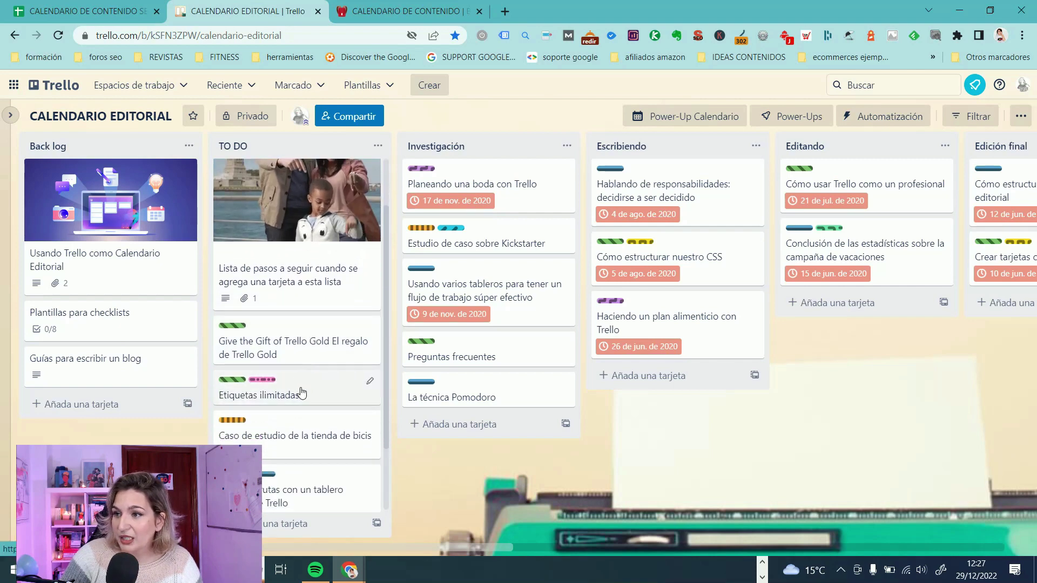
{"action": "left_click", "coordinate": [432, 142]}
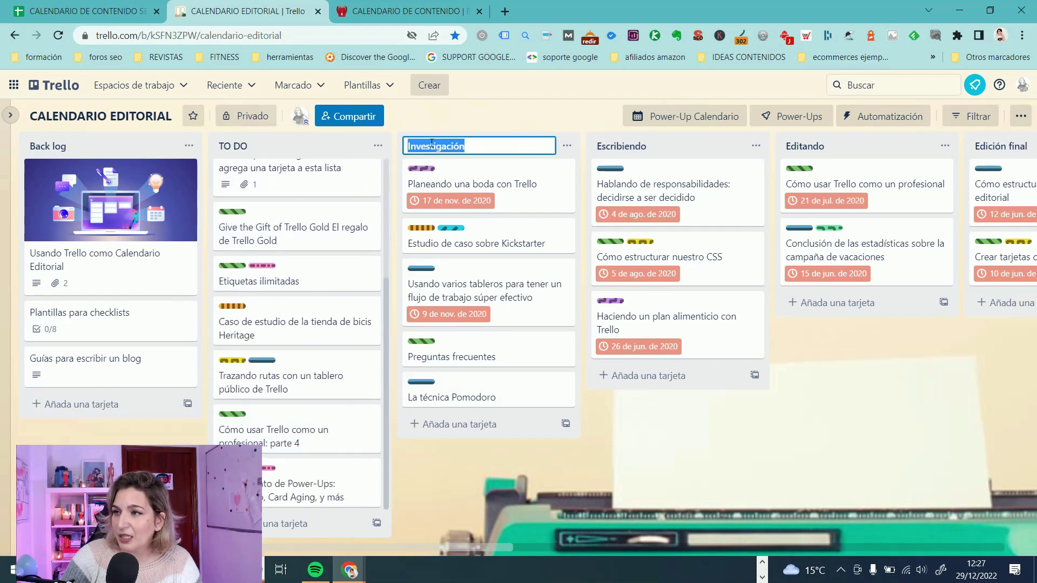
{"action": "left_click", "coordinate": [638, 146]}
{"action": "left_click", "coordinate": [805, 150]}
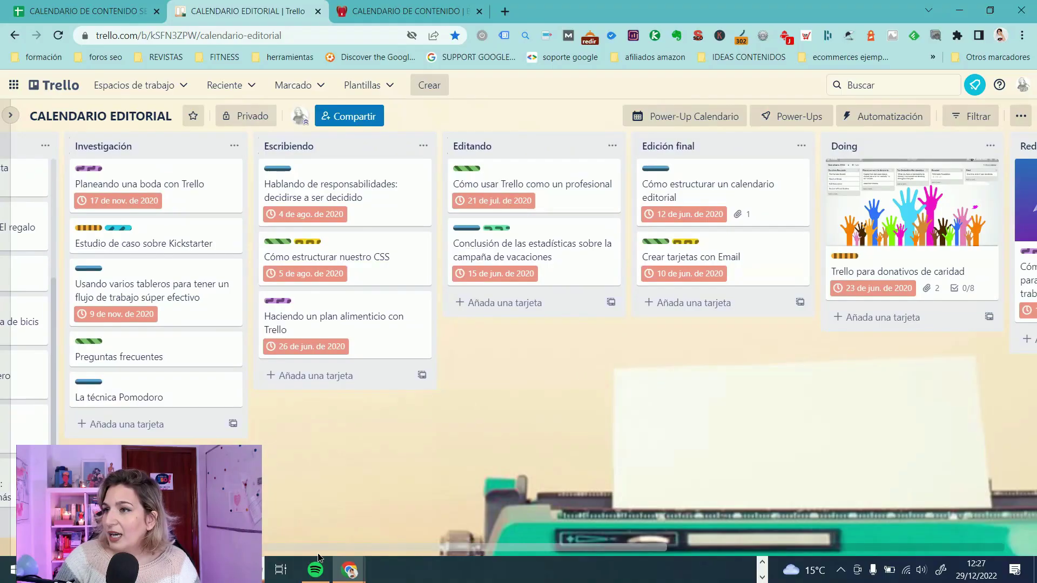
{"action": "left_click_drag", "start_coordinate": [316, 554], "coordinate": [514, 554]}
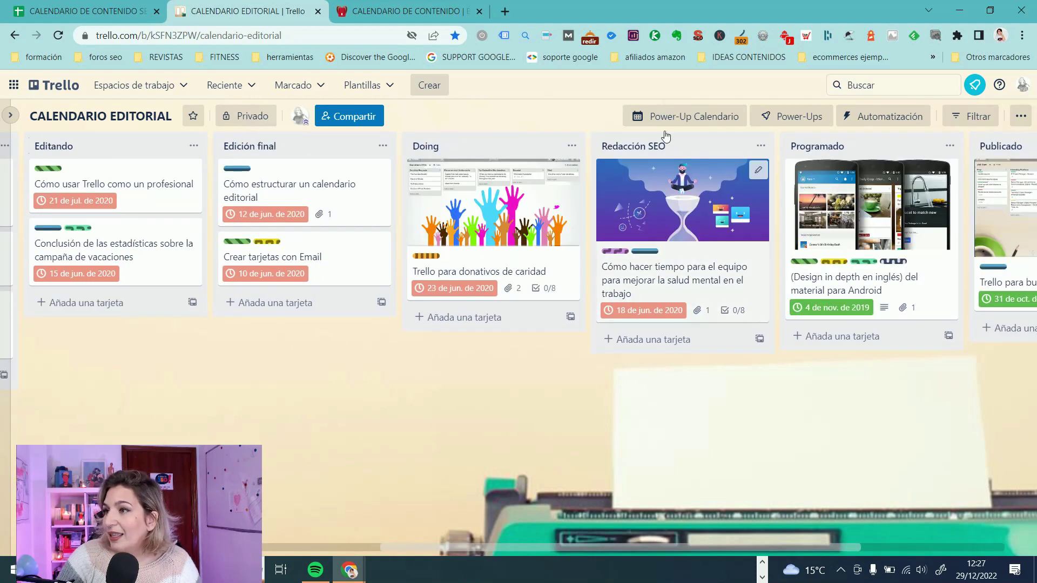
- Review the Trello board's final lists through Publicado, return to Back log, and briefly compare with the CALENDARIO DE CONTENIDO SEO BLOG spreadsheet
{"action": "left_click", "coordinate": [353, 546]}
{"action": "left_click_drag", "start_coordinate": [143, 549], "coordinate": [596, 554]}
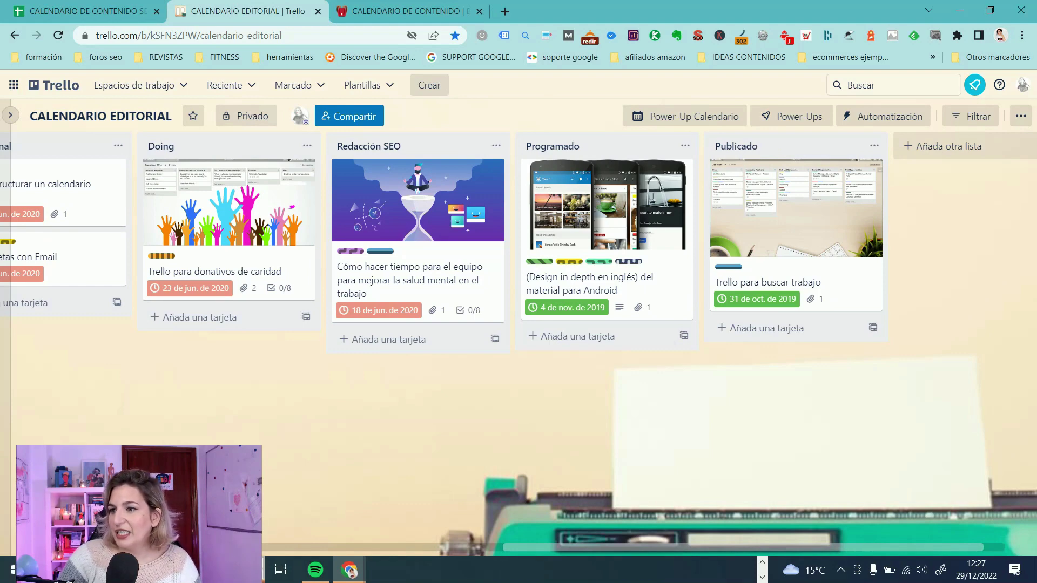
{"action": "left_click_drag", "start_coordinate": [513, 547], "coordinate": [22, 547]}
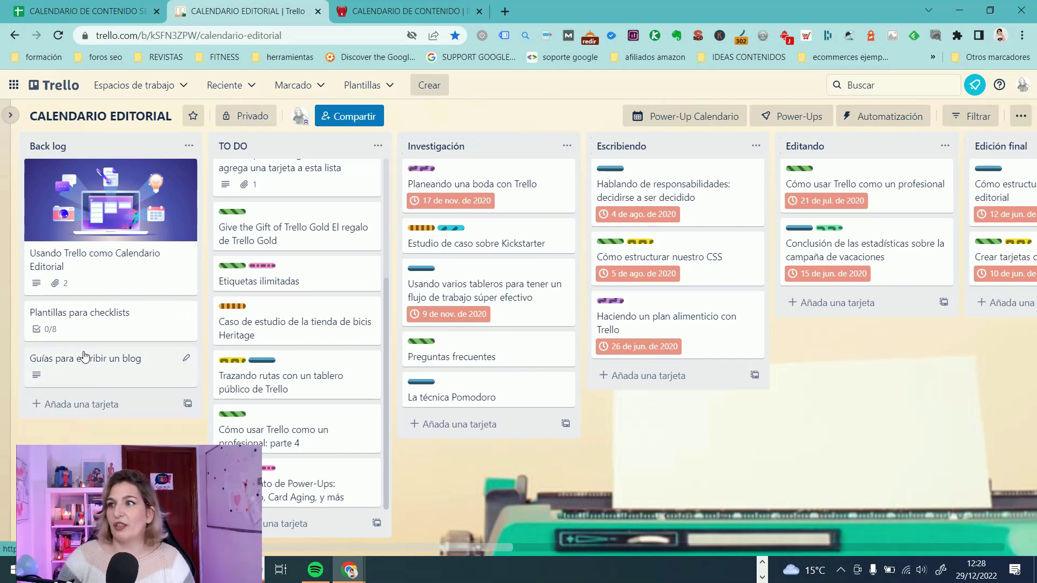
{"action": "left_click", "coordinate": [82, 6]}
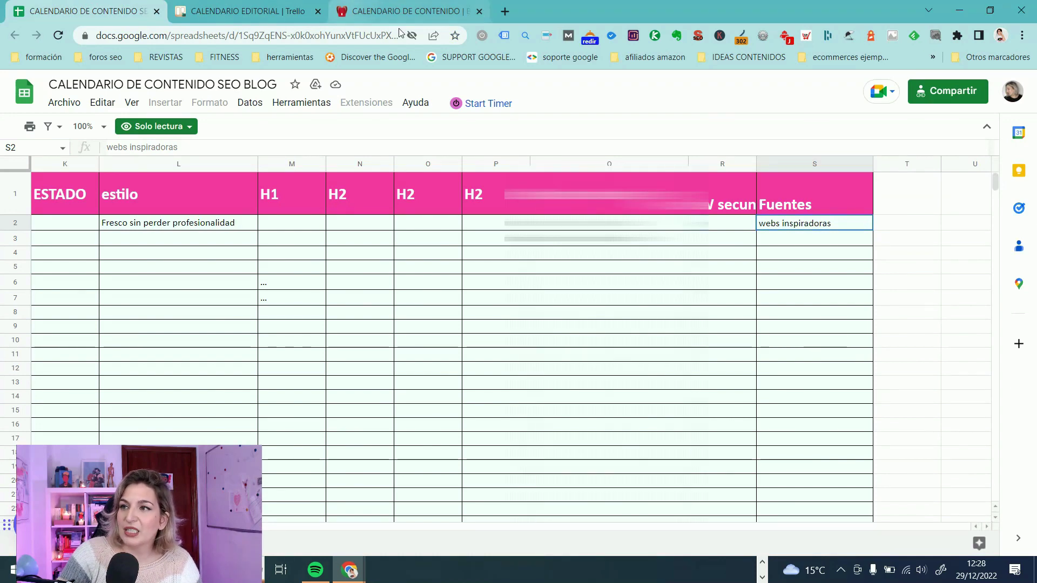
{"action": "left_click", "coordinate": [249, 11]}
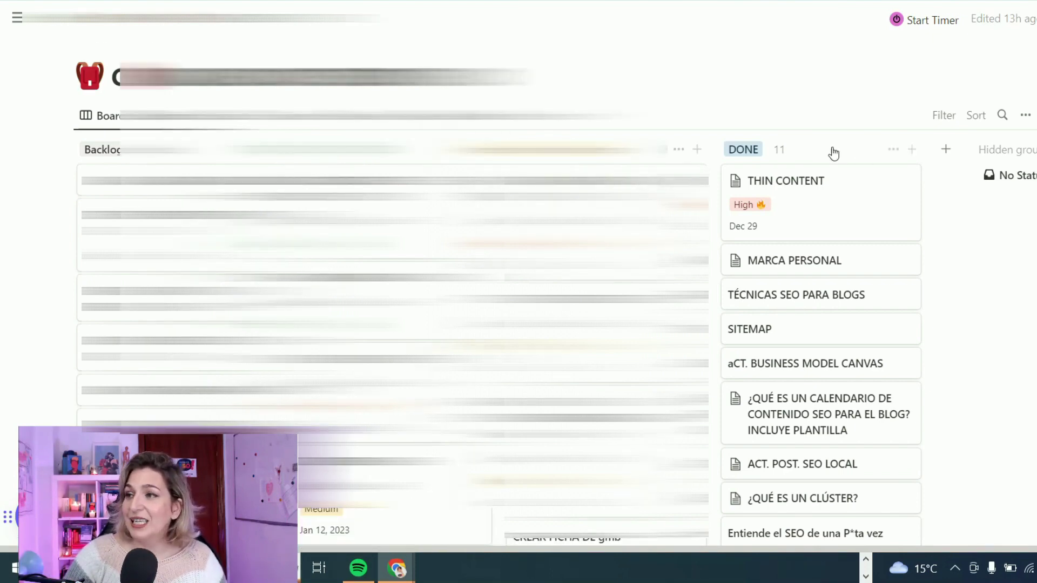
- Look through the DONE column of the Notion content calendar board and open the "tester" card as a page
{"action": "scroll", "coordinate": [594, 135], "scroll_direction": "down", "scroll_amount": 1}
{"action": "scroll", "coordinate": [519, 243], "scroll_direction": "down", "scroll_amount": 6}
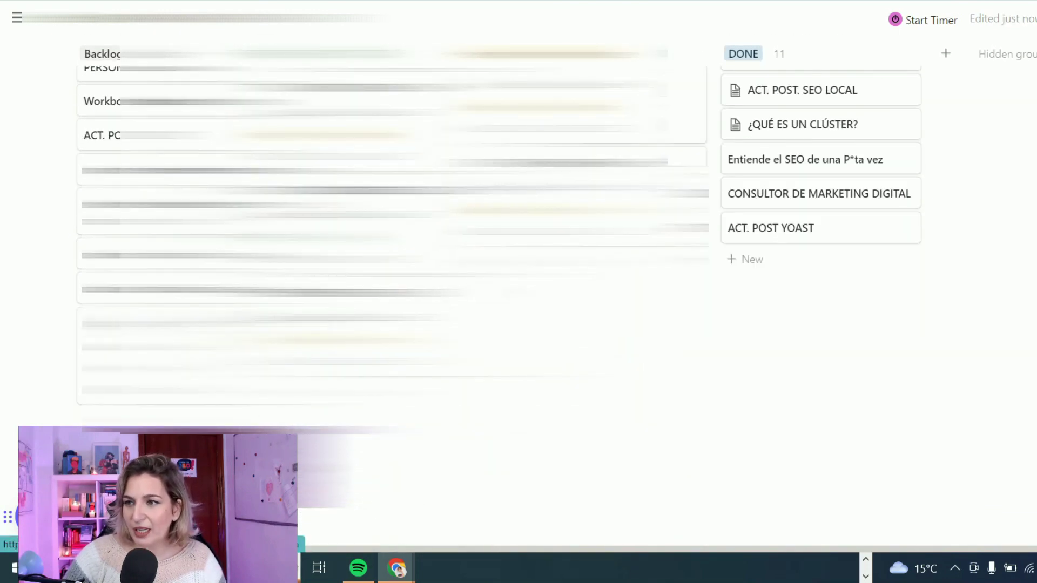
{"action": "left_click", "coordinate": [24, 517]}
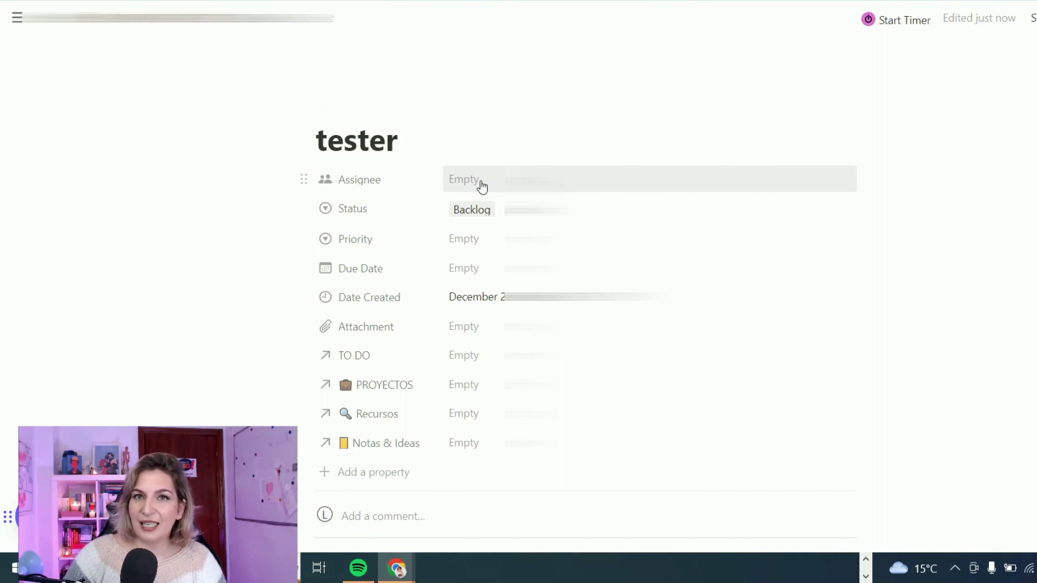
- View the available Status and Priority options of the "tester" page without choosing any
{"action": "left_click", "coordinate": [482, 215]}
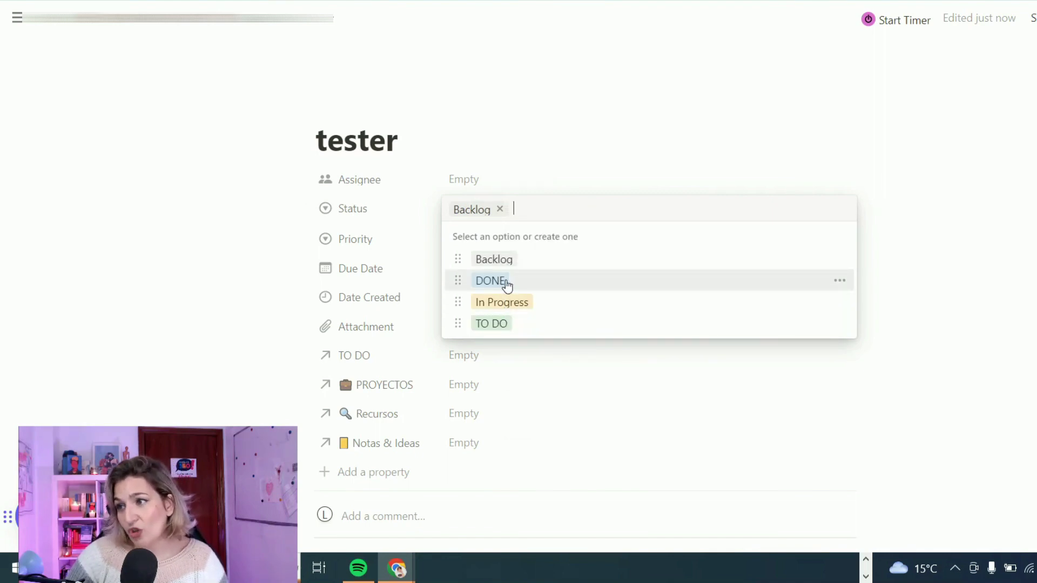
{"action": "left_click", "coordinate": [572, 156]}
{"action": "left_click", "coordinate": [480, 244]}
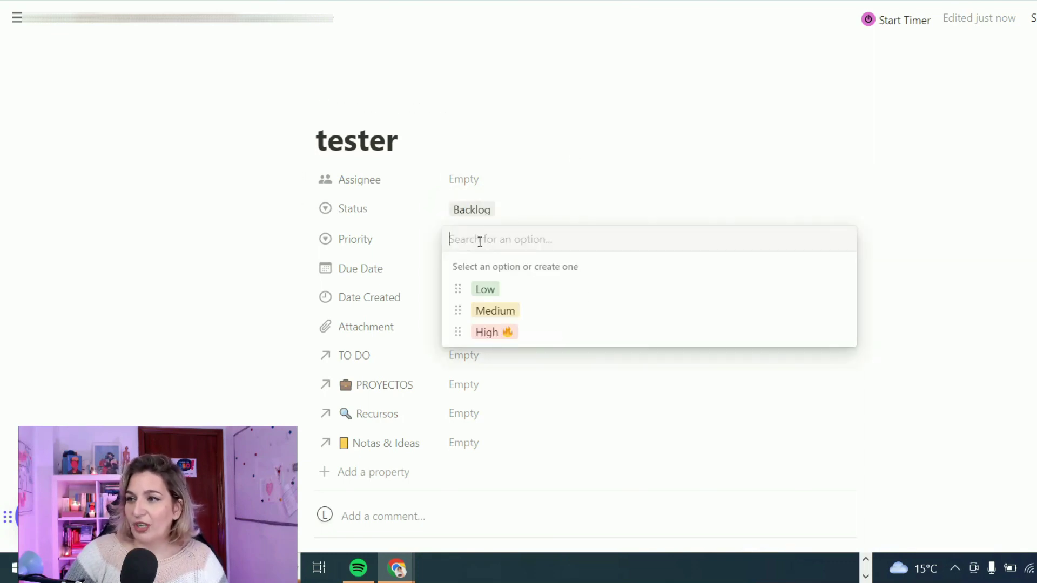
{"action": "left_click", "coordinate": [553, 391]}
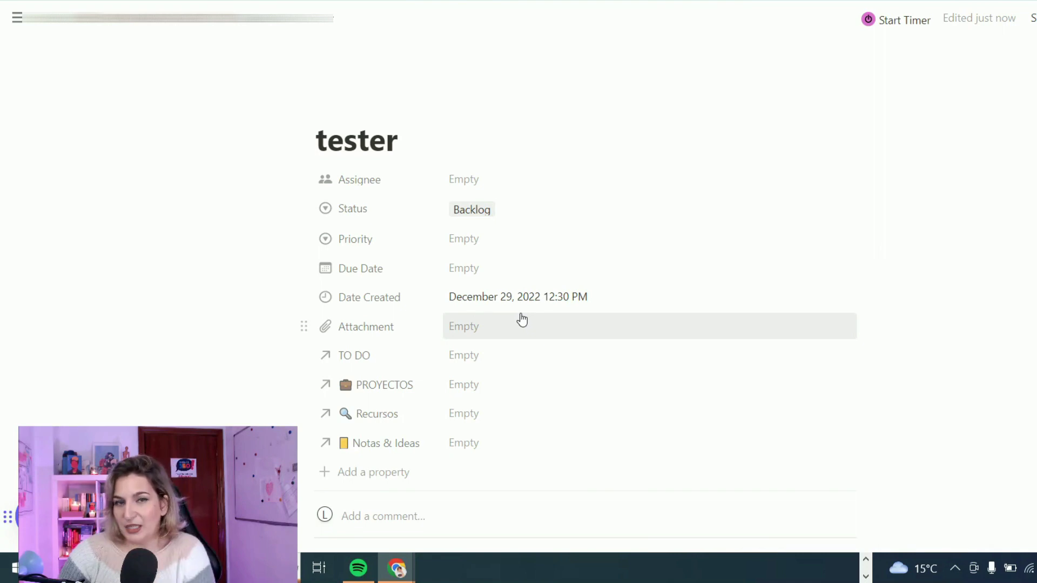
- View the Due Date calendar of the "tester" page without picking a date, and return to the CALENDARIO DE CONTENIDO board
{"action": "left_click", "coordinate": [473, 270]}
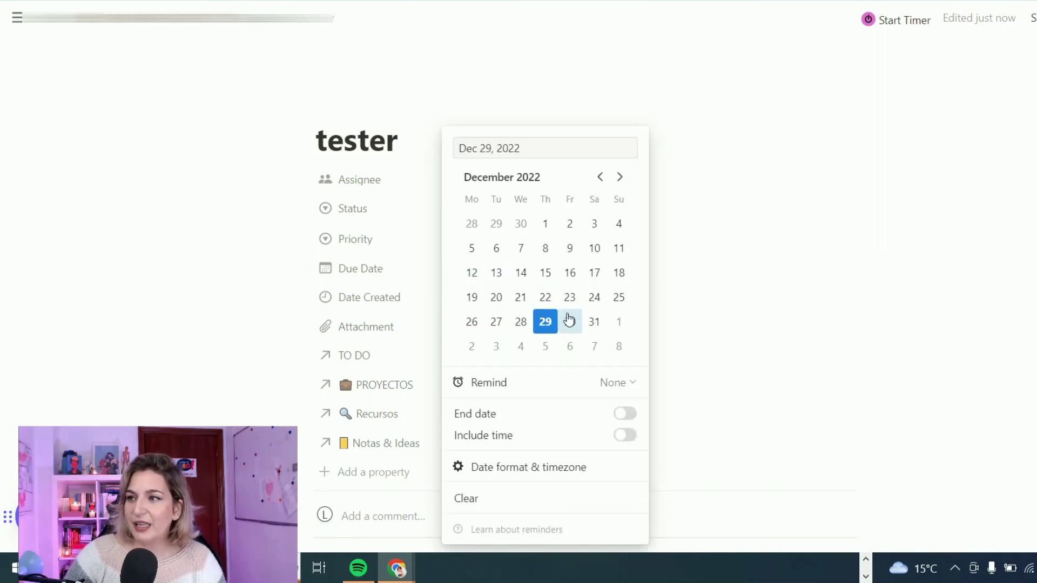
{"action": "left_click", "coordinate": [768, 194]}
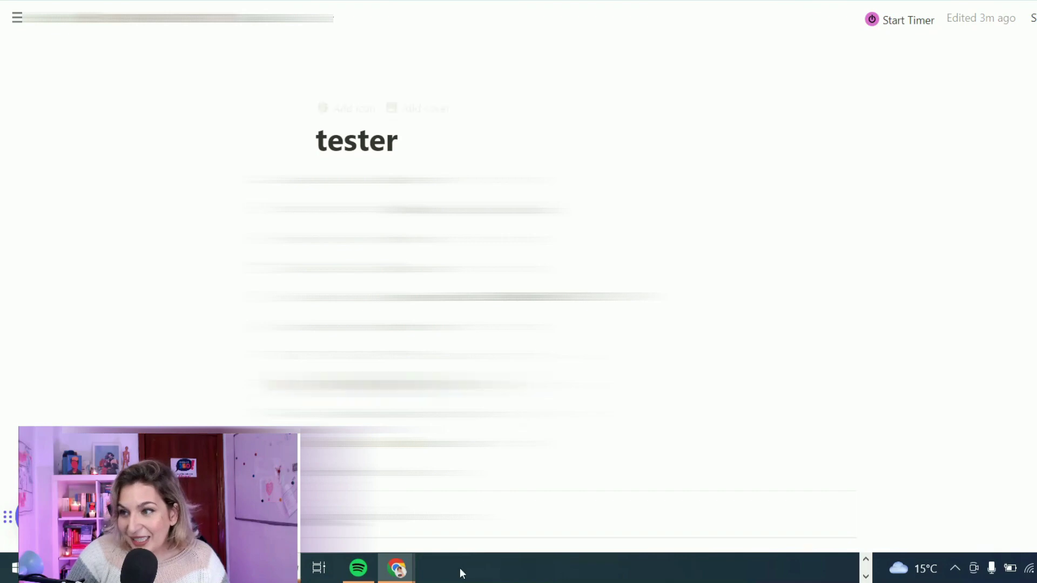
{"action": "left_click", "coordinate": [243, 25]}
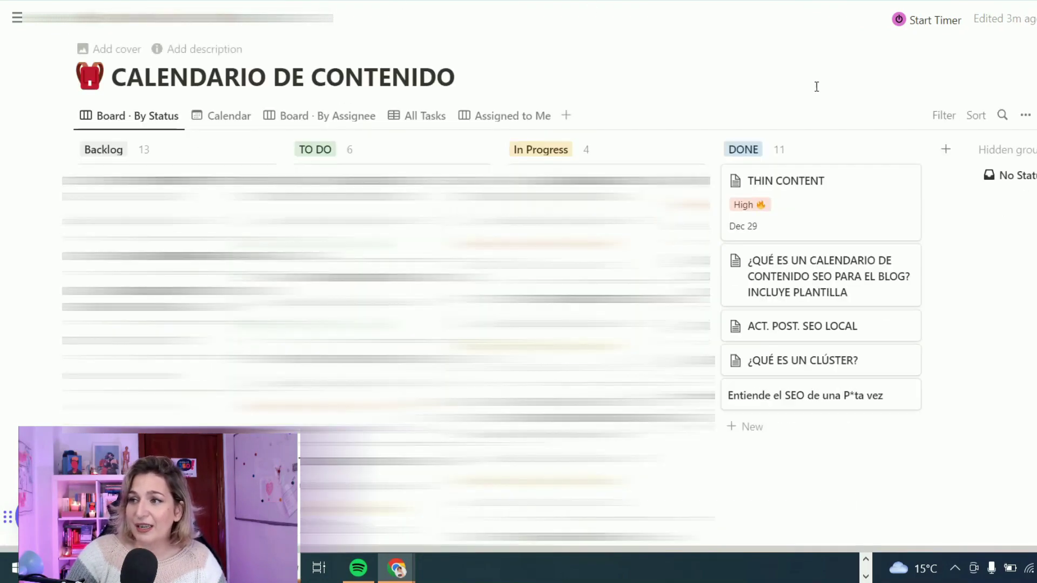